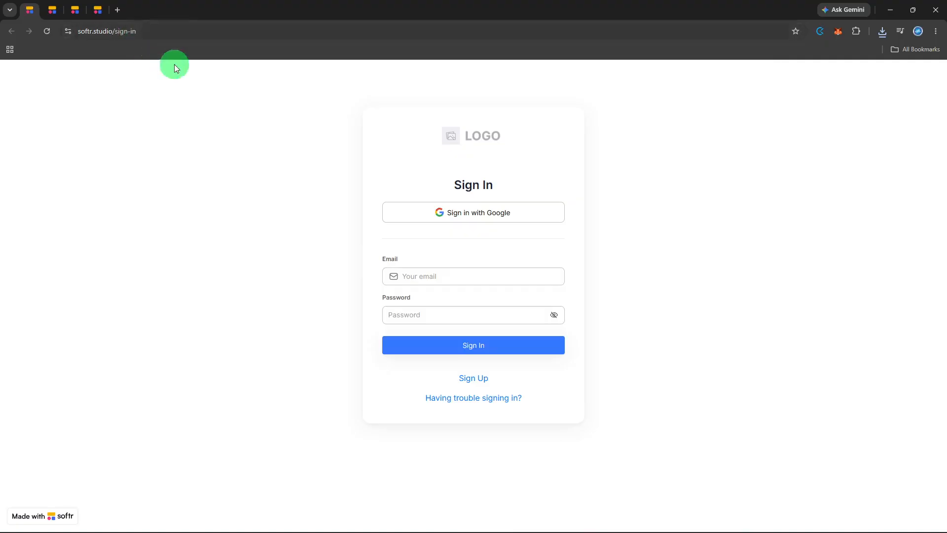
Step: Open the Lead Sales application from the applications list and go to its Welcome! page in the editor
{"action": "left_click", "coordinate": [432, 225]}
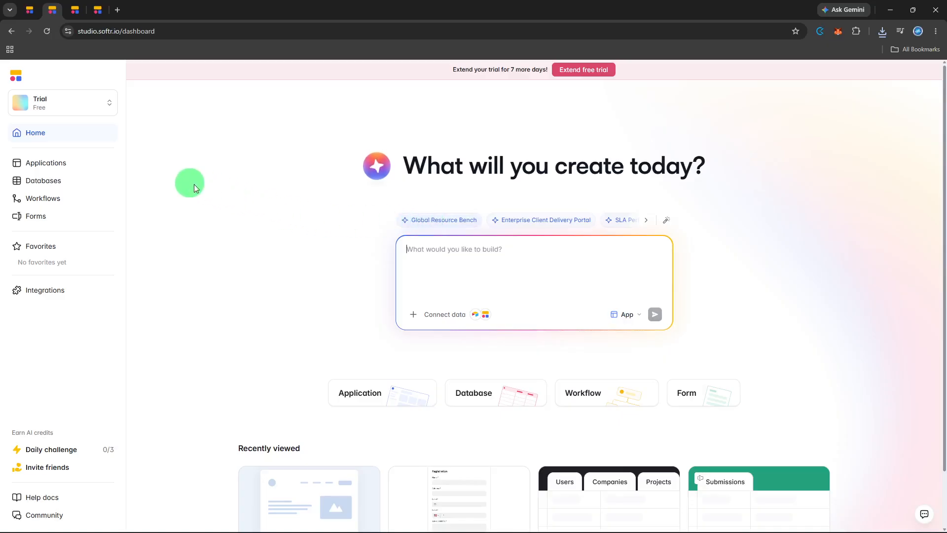
{"action": "left_click", "coordinate": [73, 170]}
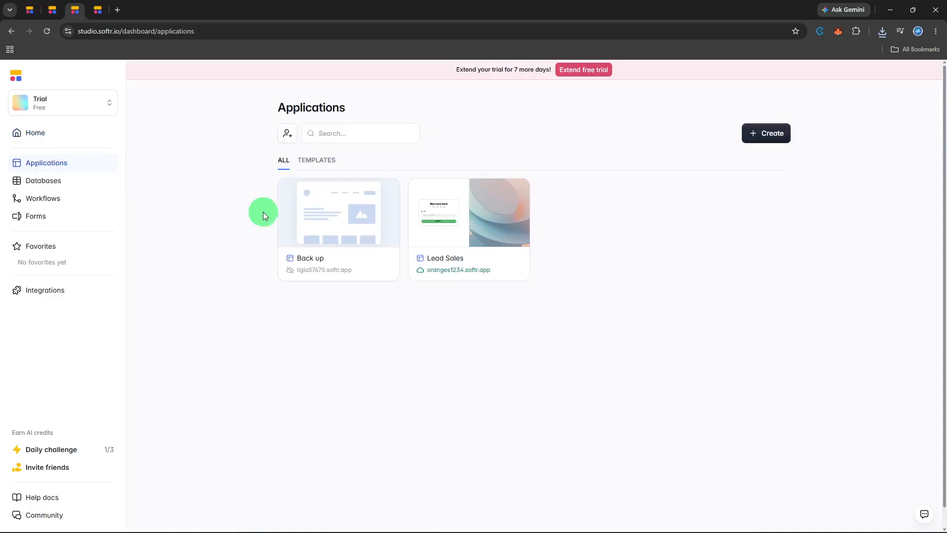
{"action": "left_click", "coordinate": [308, 226]}
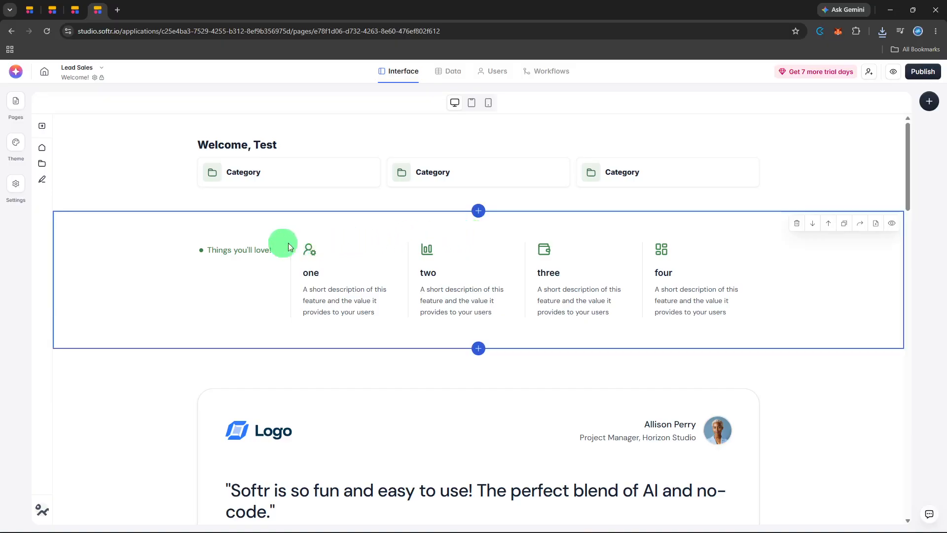
{"action": "left_click", "coordinate": [19, 105]}
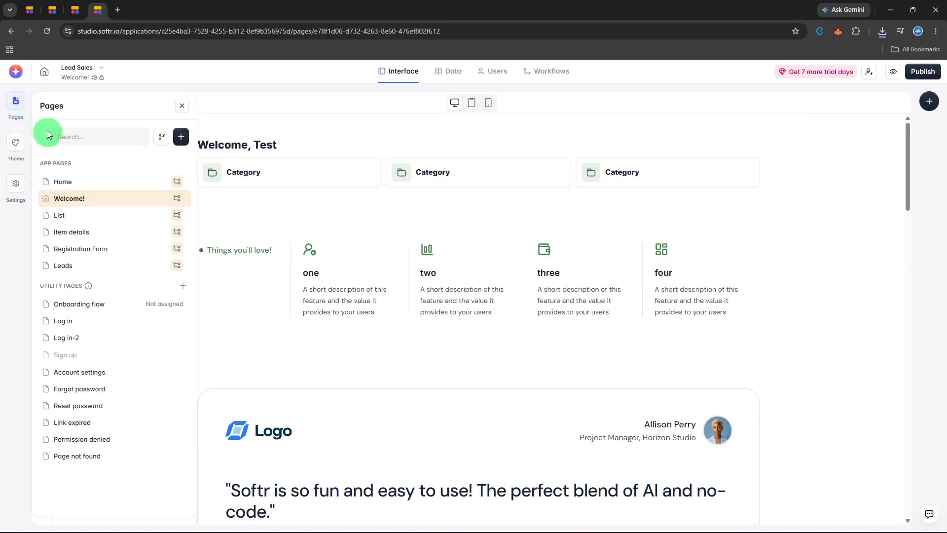
{"action": "left_click", "coordinate": [104, 203]}
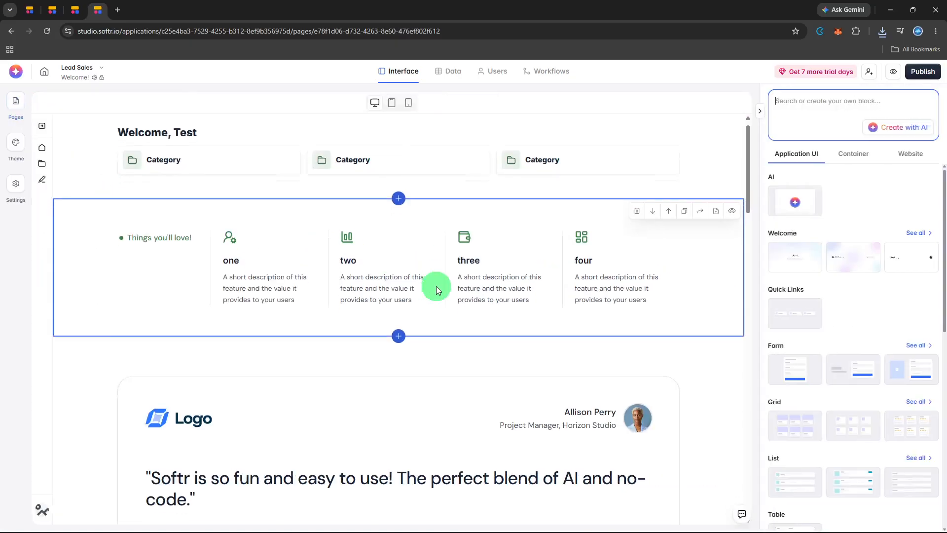
Step: Select the "Features you'll love!" block on the Welcome! page and view its data source settings
{"action": "scroll", "coordinate": [436, 286], "scroll_direction": "down", "scroll_amount": 10}
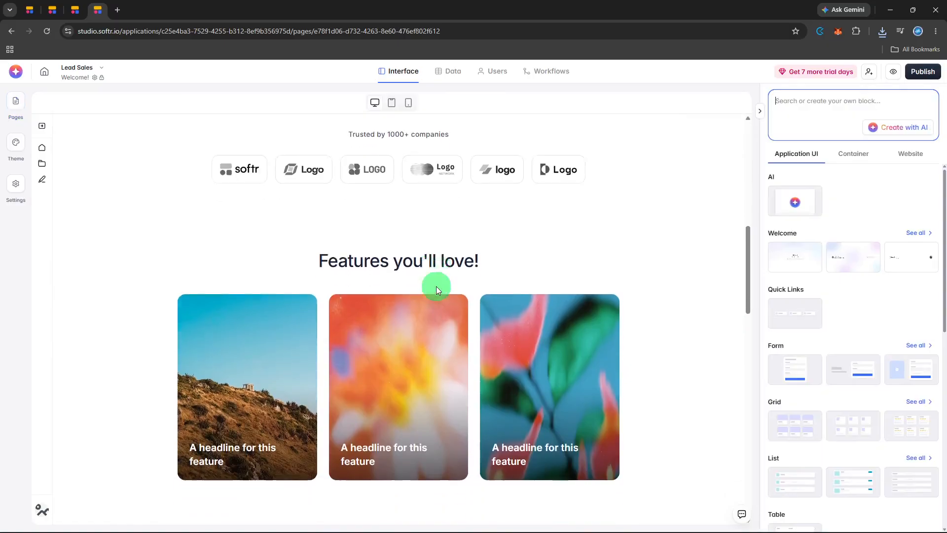
{"action": "scroll", "coordinate": [436, 286], "scroll_direction": "down", "scroll_amount": 1}
{"action": "scroll", "coordinate": [436, 286], "scroll_direction": "down", "scroll_amount": 2}
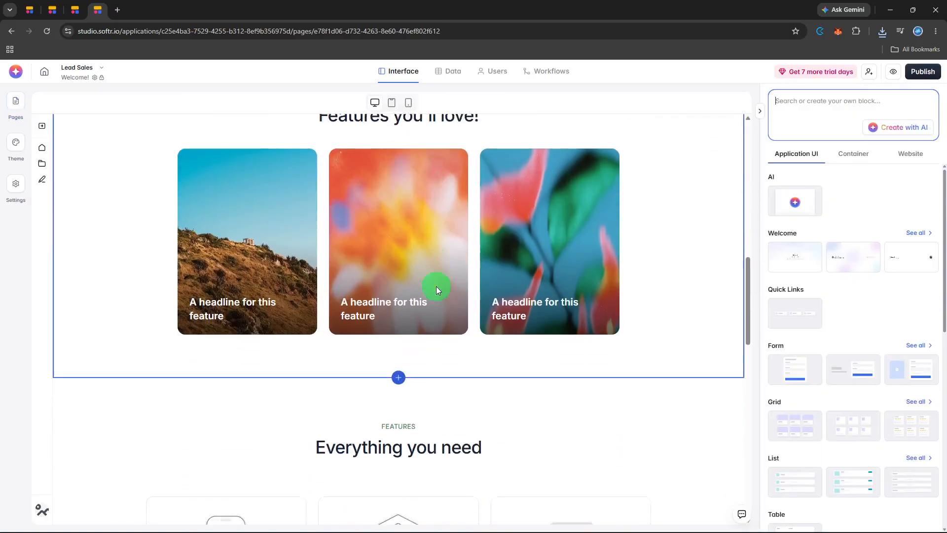
{"action": "scroll", "coordinate": [656, 329], "scroll_direction": "up", "scroll_amount": 2}
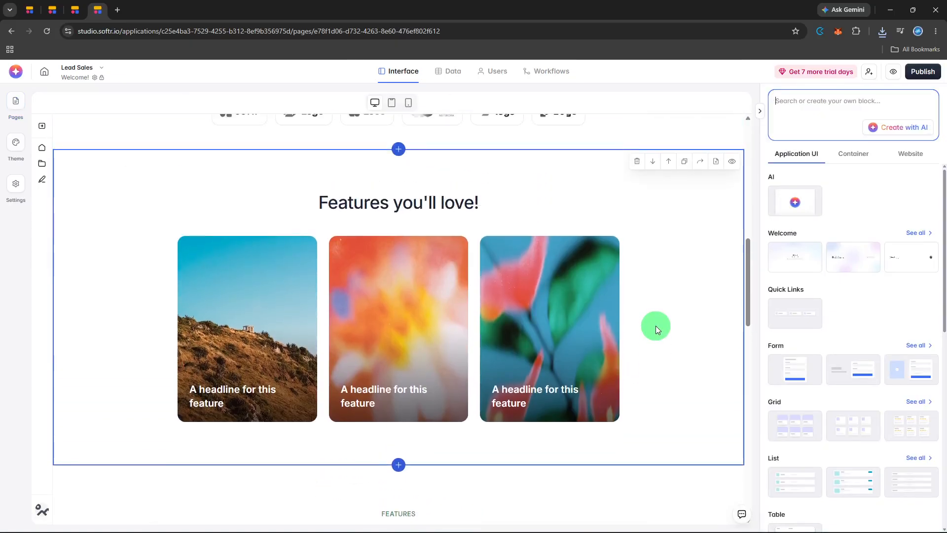
{"action": "left_click", "coordinate": [656, 326]}
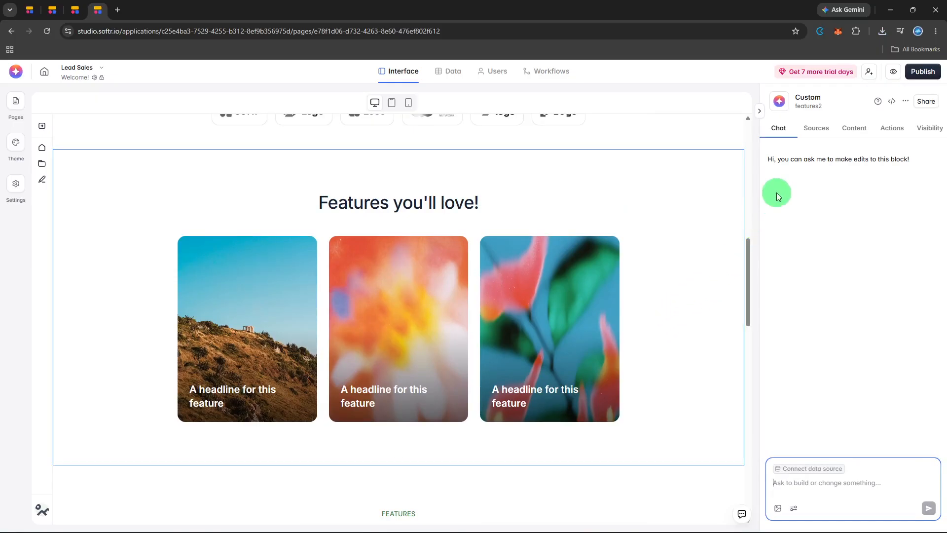
{"action": "left_click", "coordinate": [816, 133]}
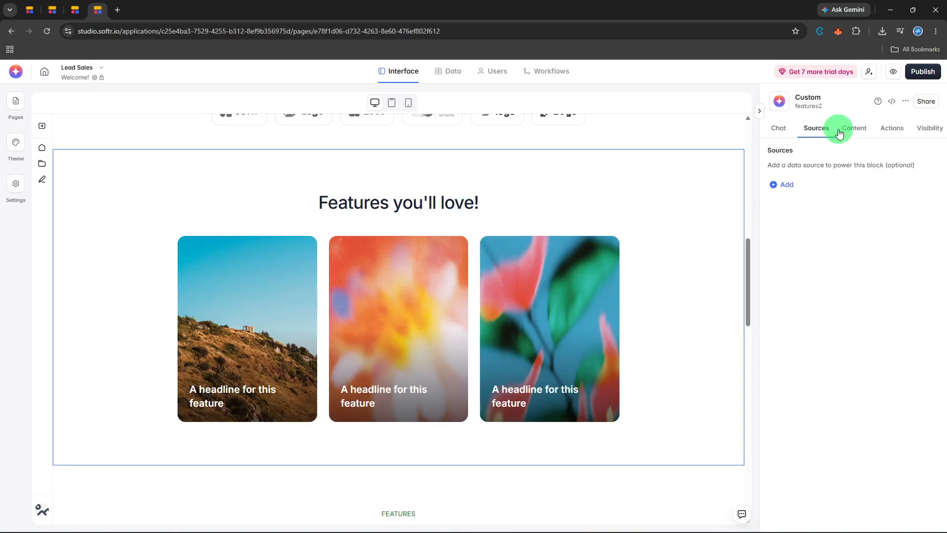
Step: Expand the second feature item in the block's content settings and review its text, background image, button and link fields
{"action": "left_click", "coordinate": [839, 131]}
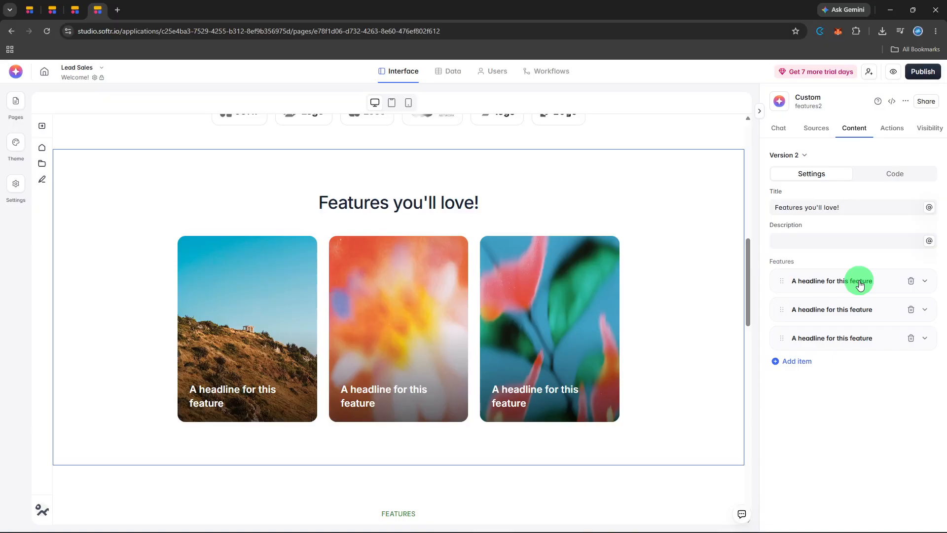
{"action": "left_click", "coordinate": [862, 311]}
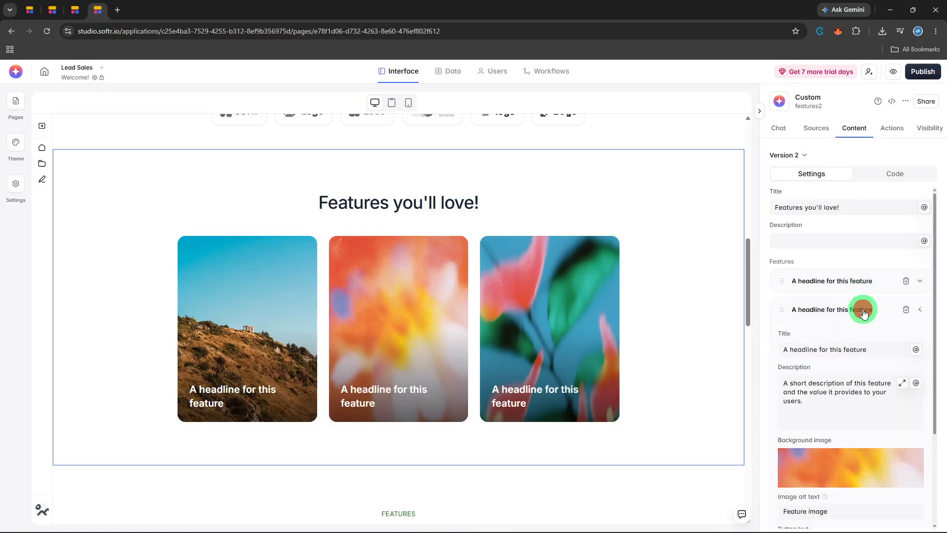
{"action": "scroll", "coordinate": [861, 321], "scroll_direction": "down", "scroll_amount": 3}
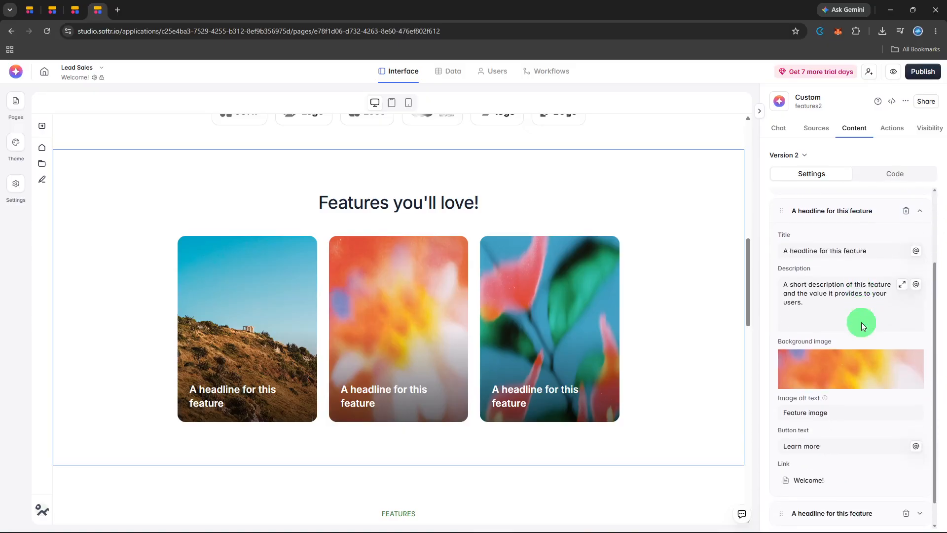
{"action": "scroll", "coordinate": [862, 322], "scroll_direction": "down", "scroll_amount": 1}
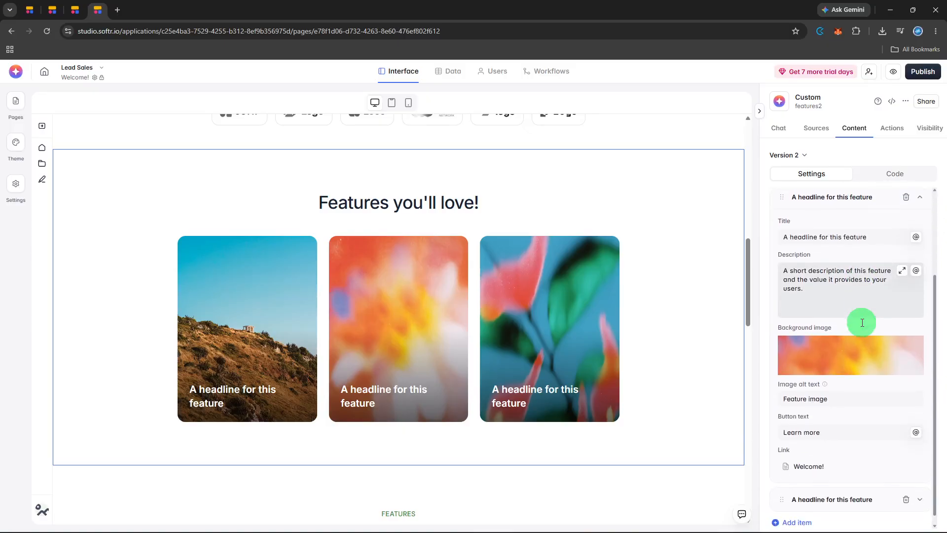
{"action": "mouse_move", "coordinate": [860, 339]}
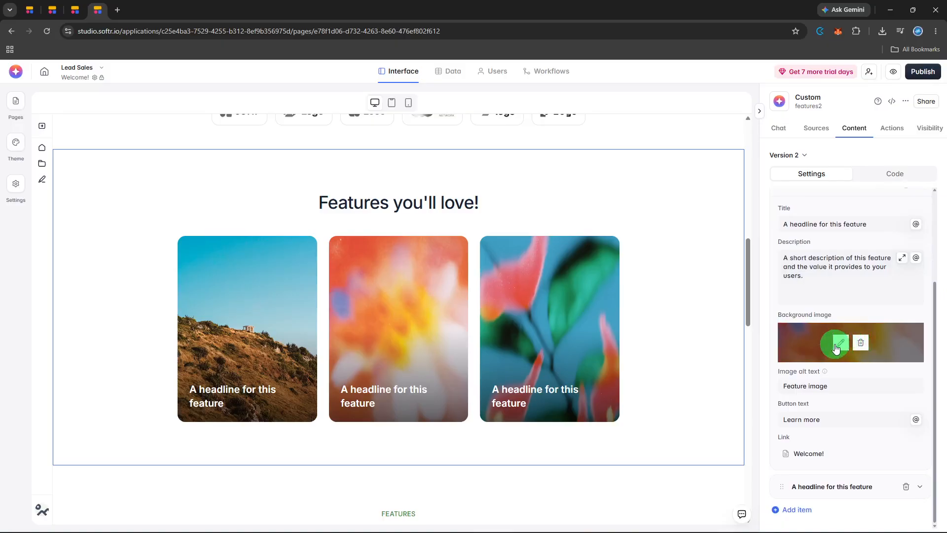
Step: Review the block's visibility and action settings, and recheck the second feature's content fields and the data source settings
{"action": "left_click", "coordinate": [917, 137]}
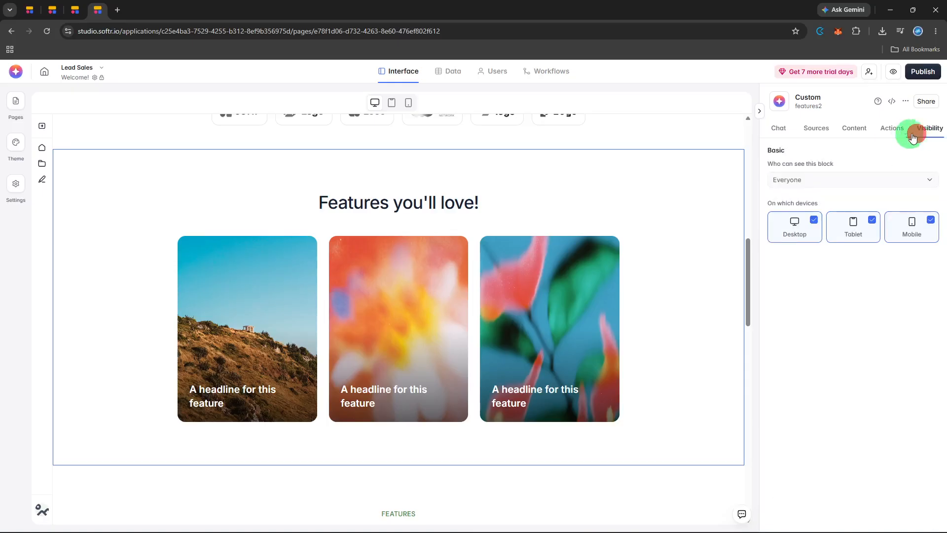
{"action": "left_click", "coordinate": [886, 133]}
{"action": "left_click", "coordinate": [861, 134]}
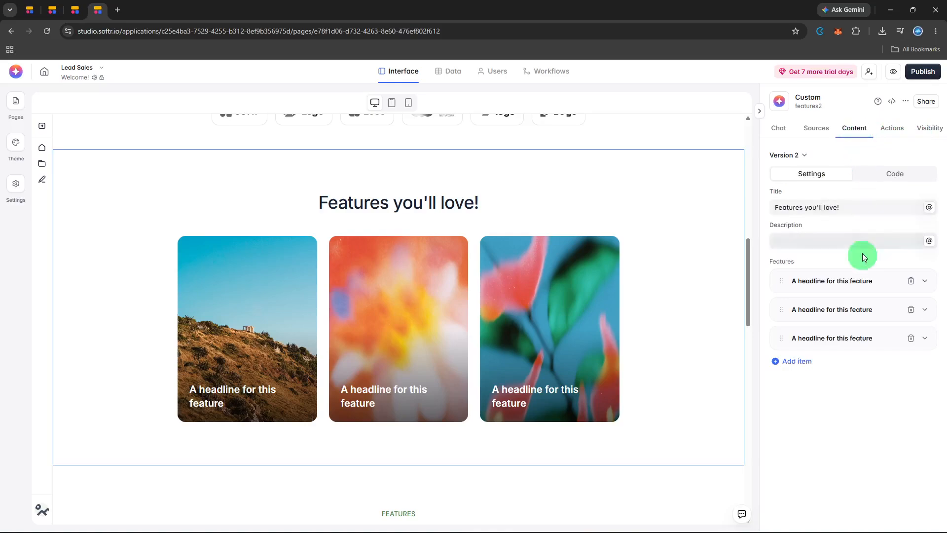
{"action": "left_click", "coordinate": [858, 307]}
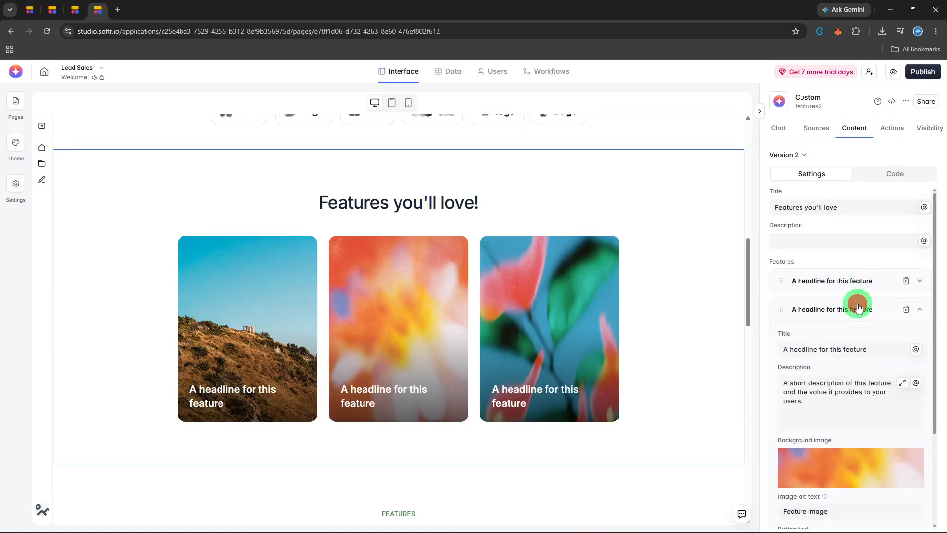
{"action": "scroll", "coordinate": [857, 305], "scroll_direction": "down", "scroll_amount": 3}
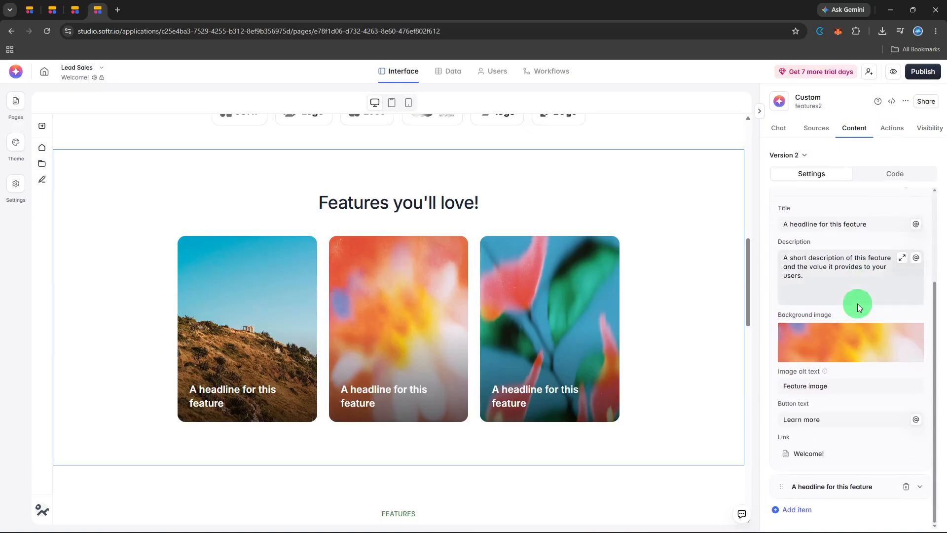
{"action": "left_click", "coordinate": [901, 130]}
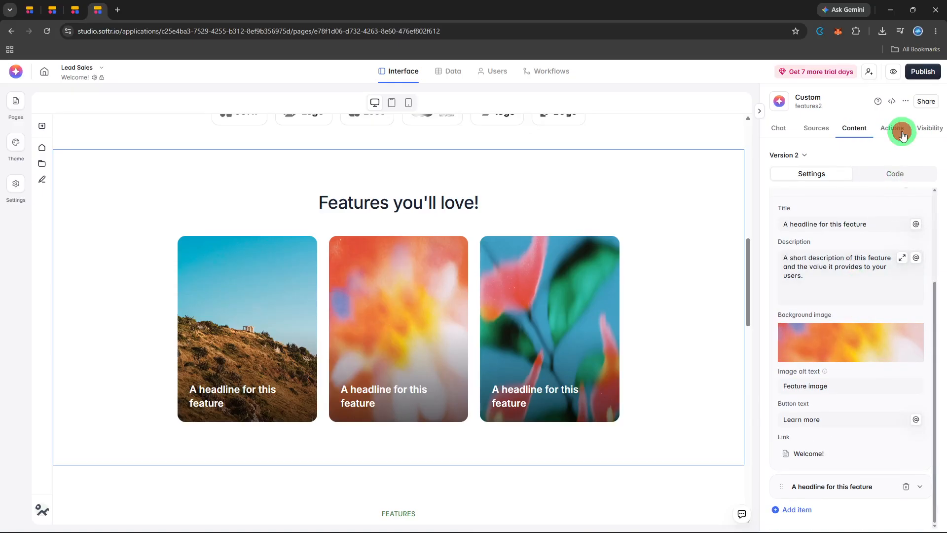
{"action": "left_click", "coordinate": [809, 126]}
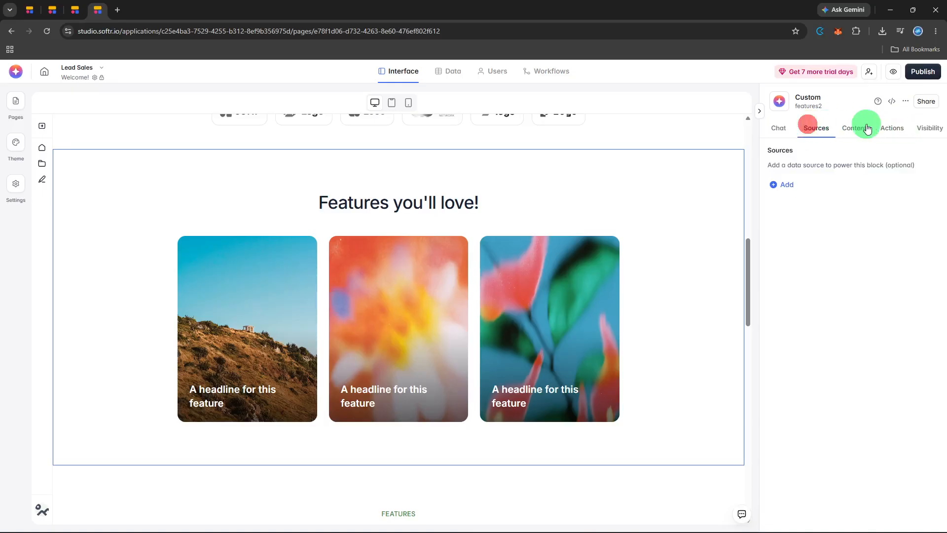
Step: Select the "Everything you need" block and the horizontal card grid block directly below it
{"action": "scroll", "coordinate": [559, 253], "scroll_direction": "down", "scroll_amount": 7}
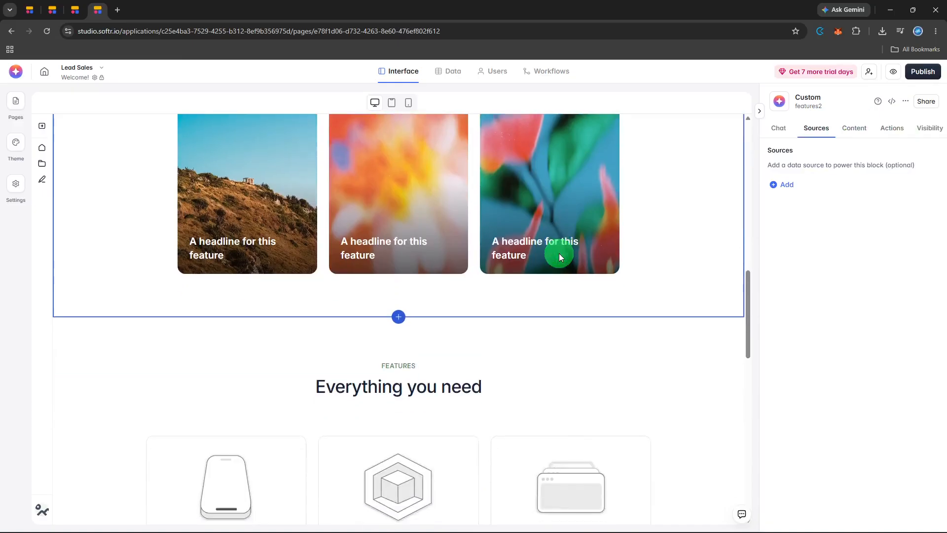
{"action": "left_click", "coordinate": [558, 253]}
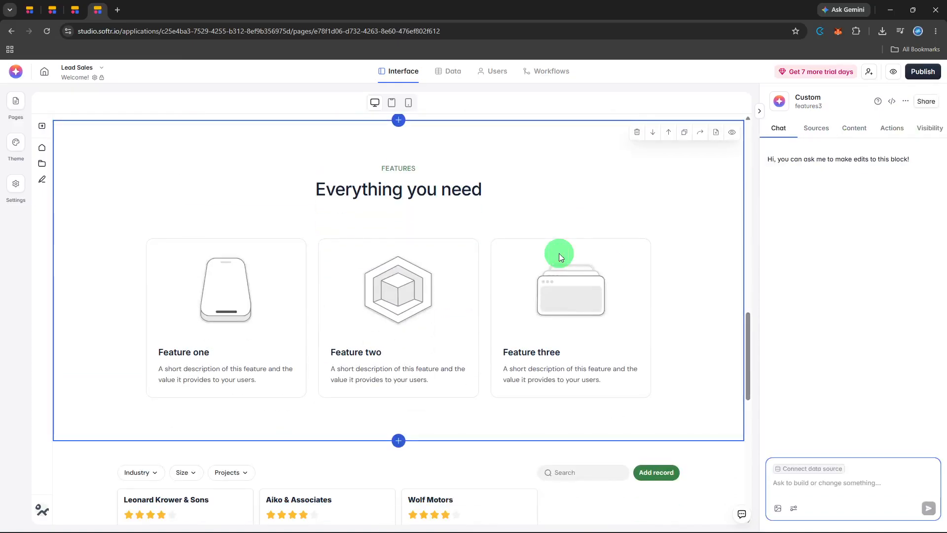
{"action": "scroll", "coordinate": [558, 253], "scroll_direction": "down", "scroll_amount": 6}
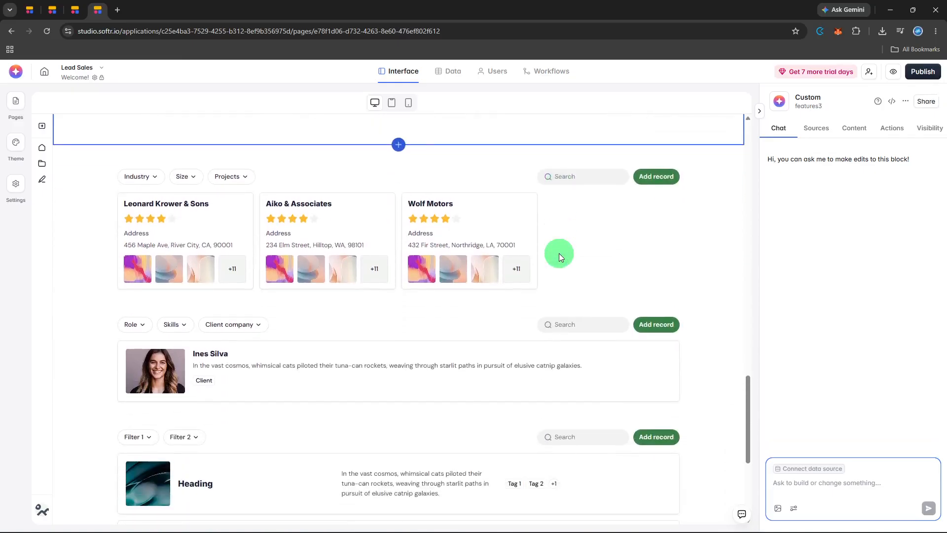
{"action": "left_click", "coordinate": [547, 257]}
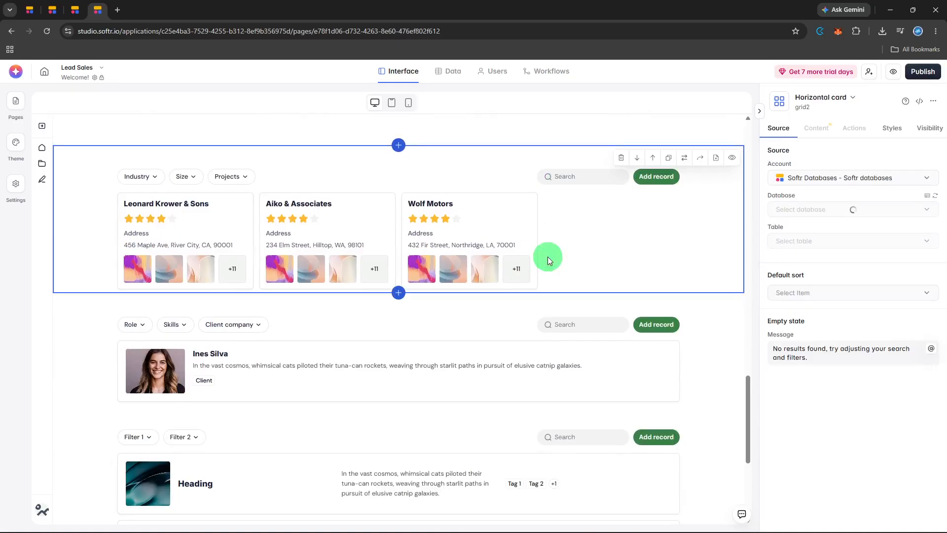
Step: Set the horizontal card grid block's top padding to M in its block styles
{"action": "left_click", "coordinate": [889, 134]}
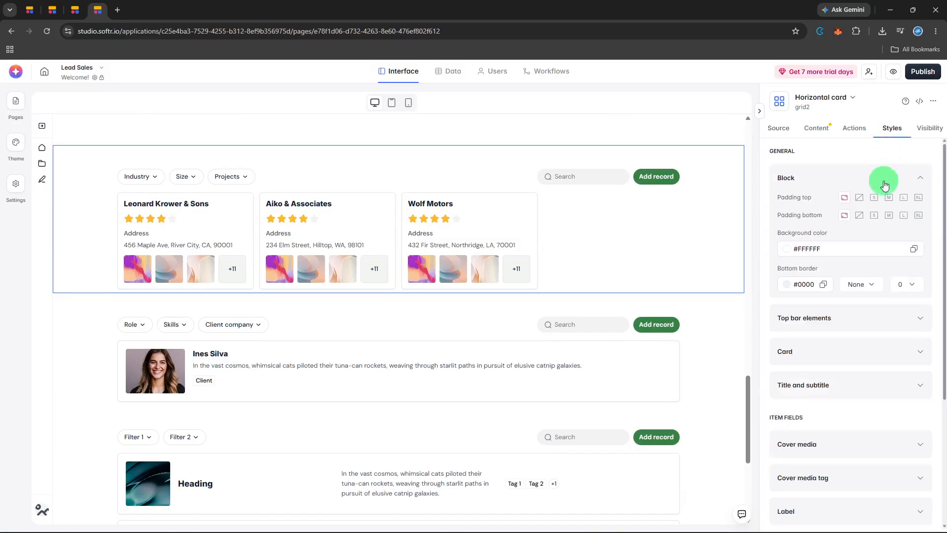
{"action": "left_click", "coordinate": [876, 198]}
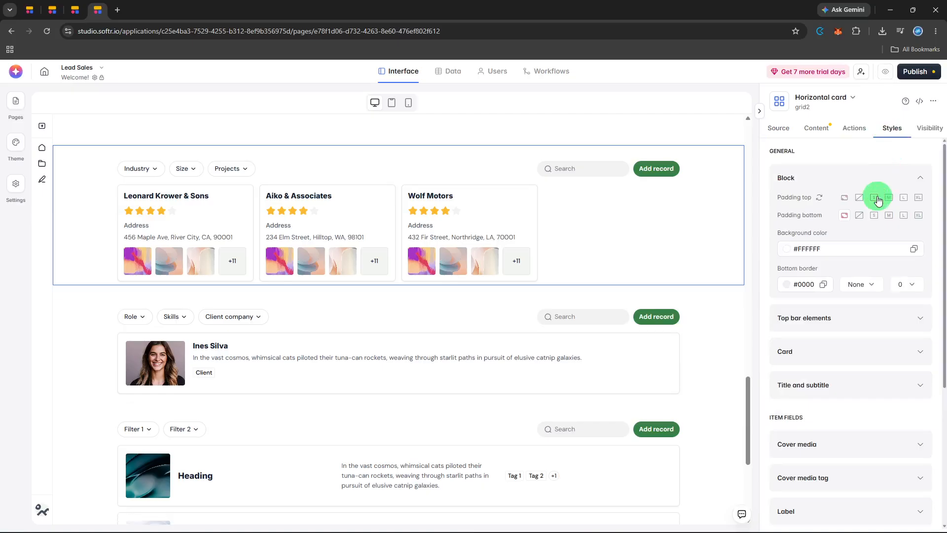
{"action": "left_click", "coordinate": [889, 198]}
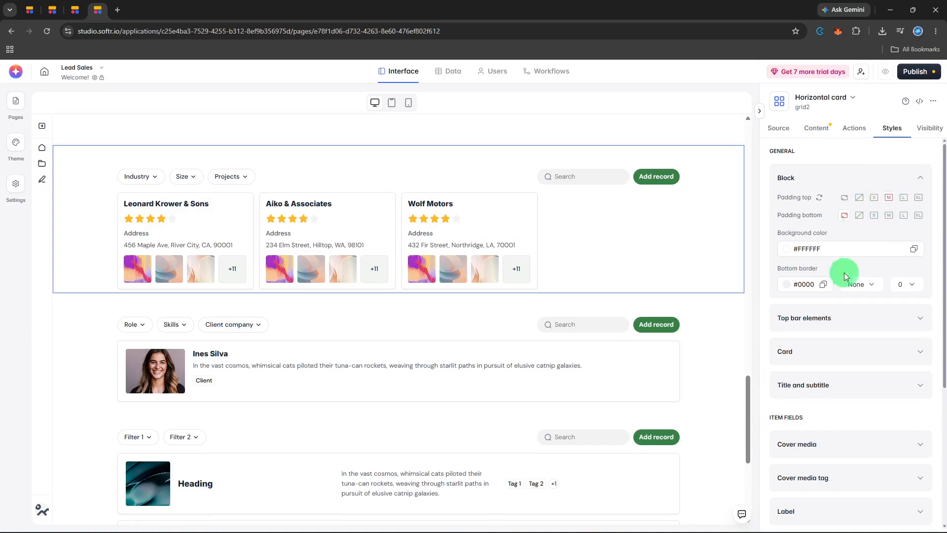
Step: Expand the grid block's top bar element and card styles, and set the card roundness to the largest option
{"action": "left_click", "coordinate": [834, 325]}
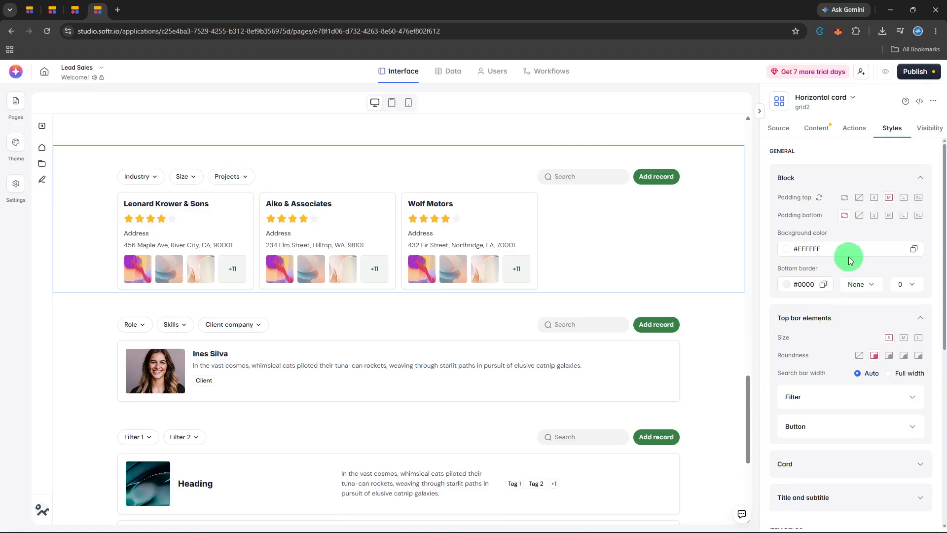
{"action": "scroll", "coordinate": [852, 302], "scroll_direction": "down", "scroll_amount": 2}
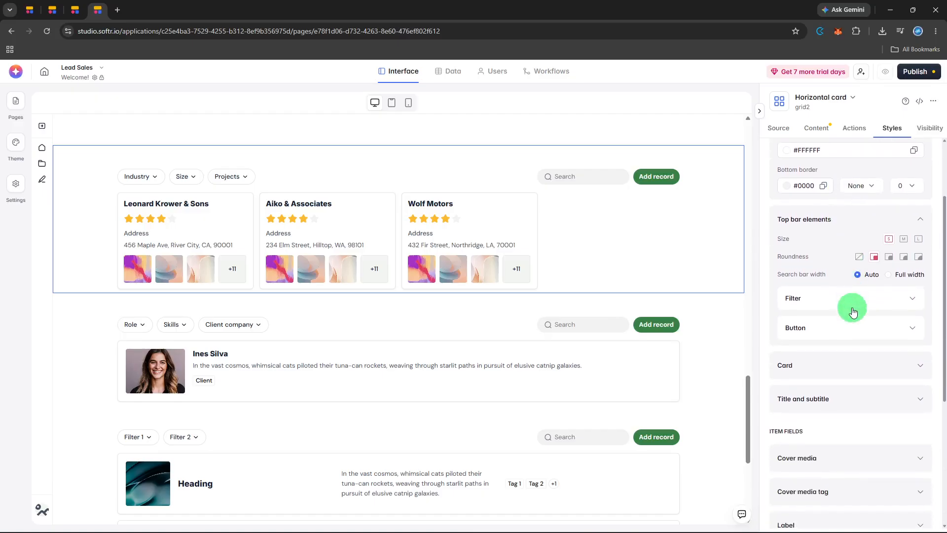
{"action": "left_click", "coordinate": [848, 371]}
{"action": "scroll", "coordinate": [848, 370], "scroll_direction": "down", "scroll_amount": 2}
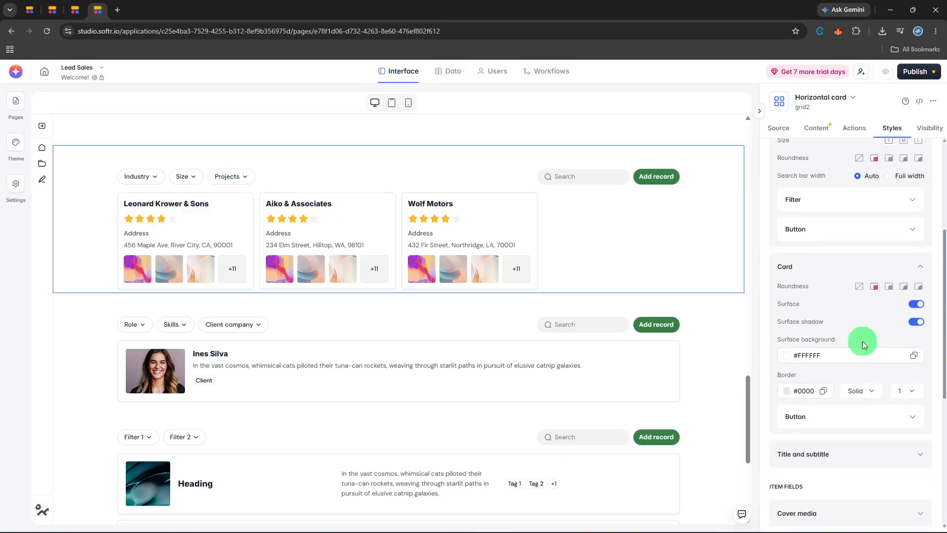
{"action": "left_click", "coordinate": [887, 292]}
{"action": "left_click", "coordinate": [871, 292]}
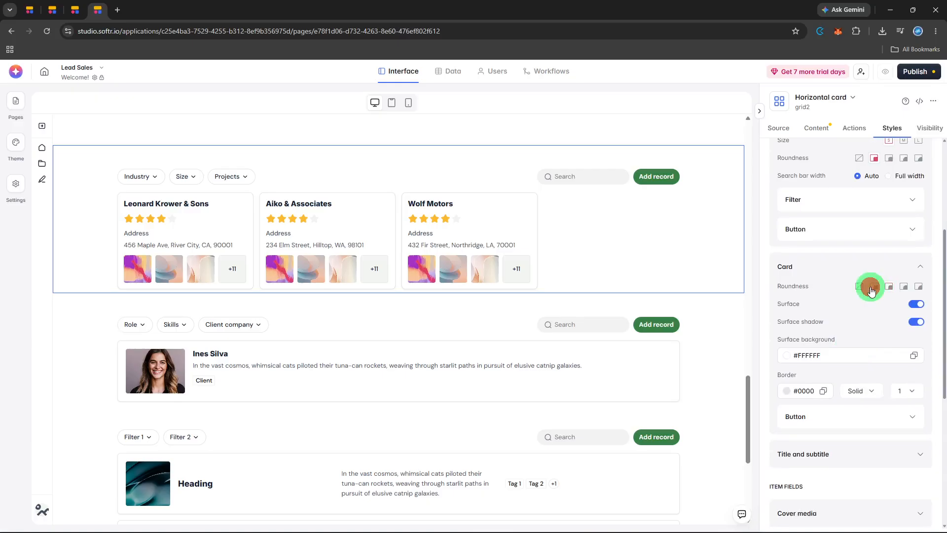
{"action": "left_click", "coordinate": [907, 291]}
{"action": "left_click", "coordinate": [914, 291]}
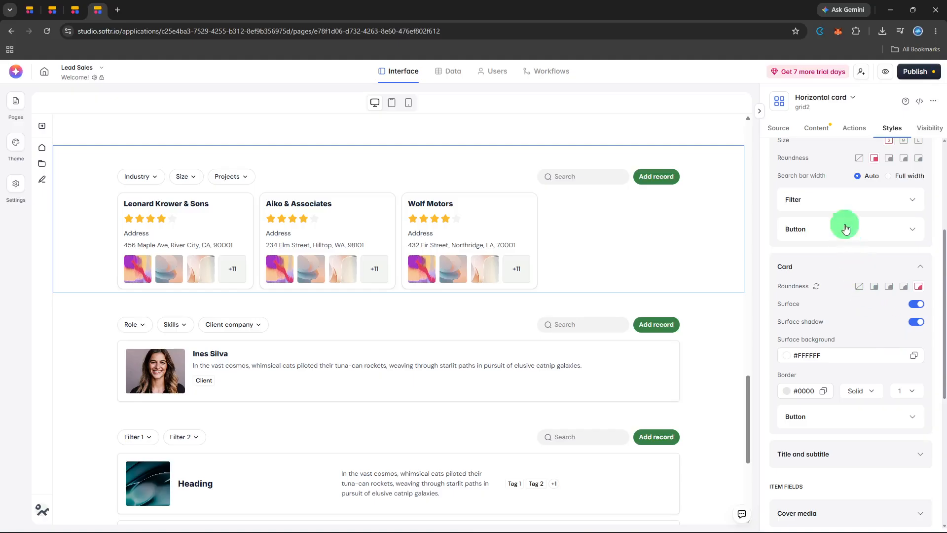
Step: Open a preview of the Lead Sales application
{"action": "left_click", "coordinate": [885, 73]}
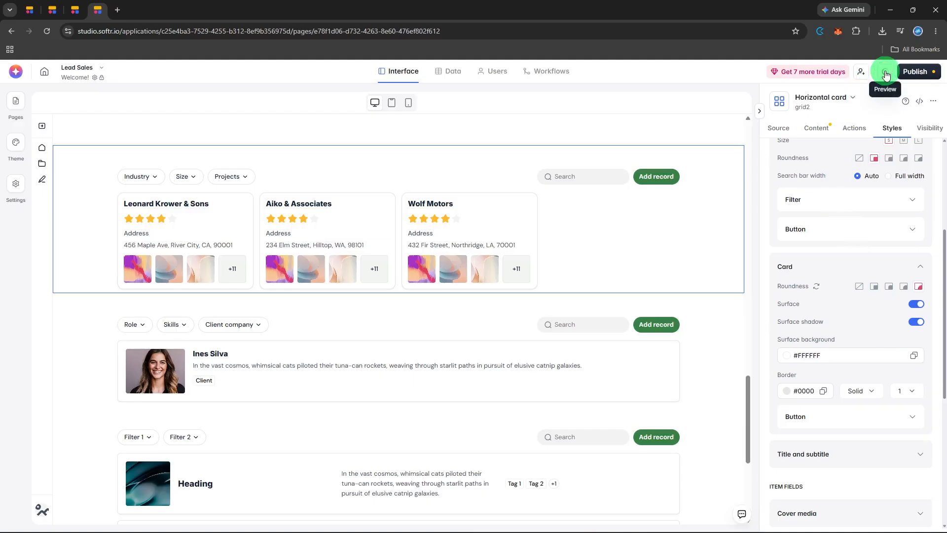
{"action": "left_click", "coordinate": [885, 74]}
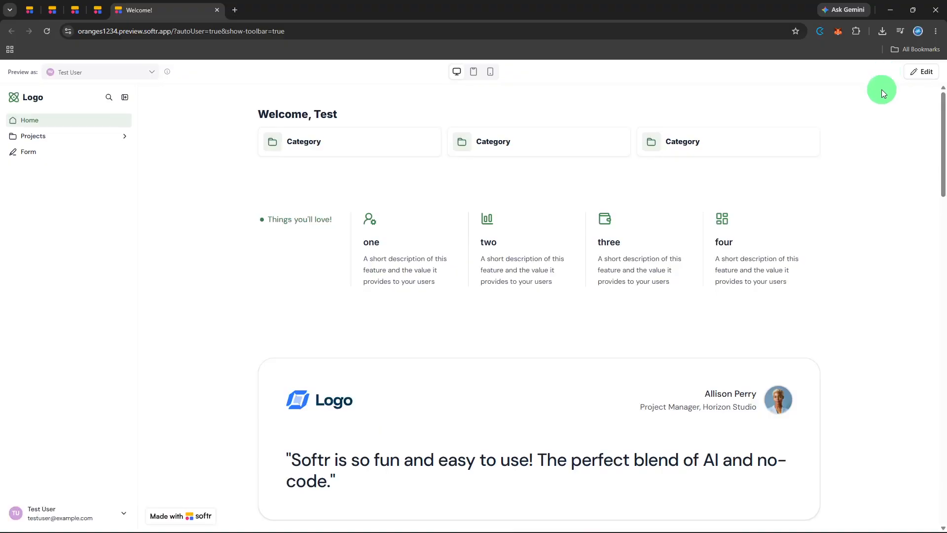
Step: Review the desktop preview of the Welcome! page down to the company card grid and focus that grid's search field
{"action": "scroll", "coordinate": [881, 95], "scroll_direction": "down", "scroll_amount": 8}
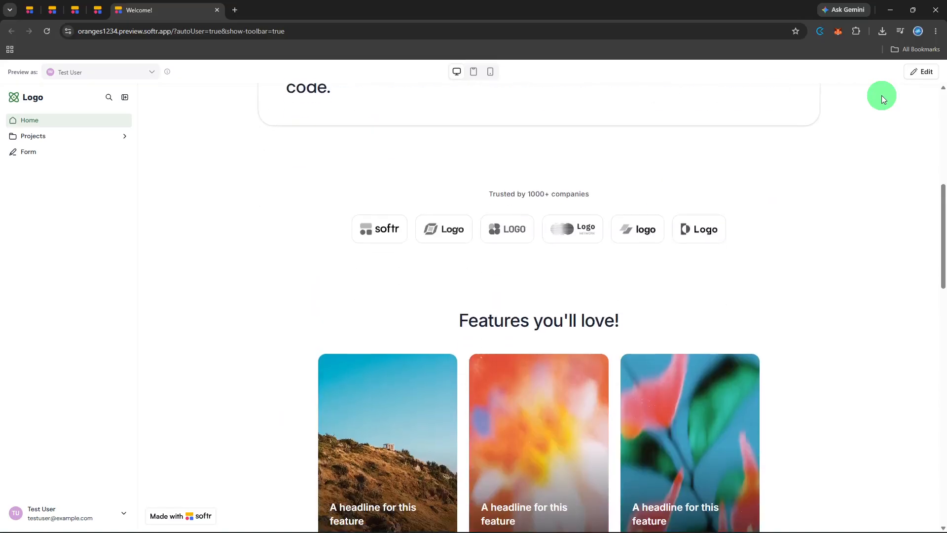
{"action": "scroll", "coordinate": [881, 95], "scroll_direction": "down", "scroll_amount": 10}
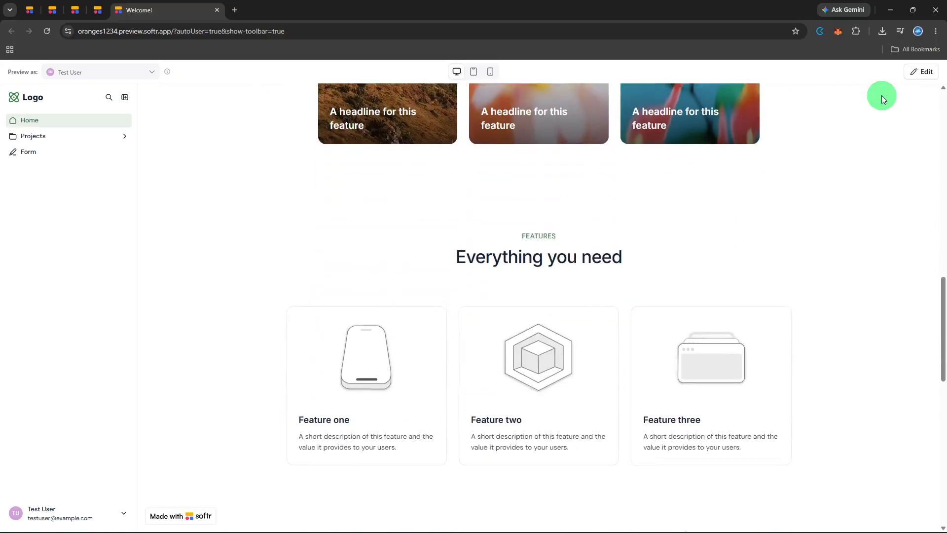
{"action": "scroll", "coordinate": [880, 96], "scroll_direction": "down", "scroll_amount": 4}
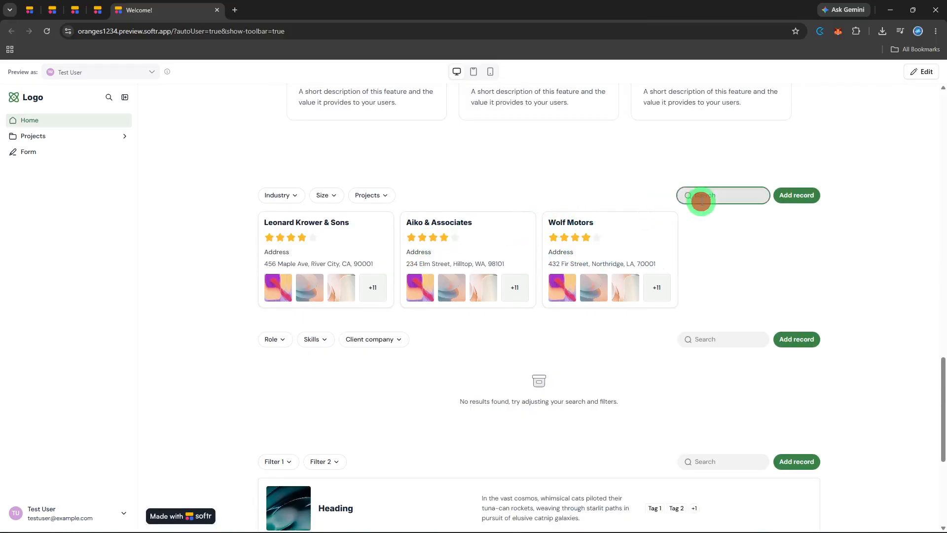
{"action": "left_click", "coordinate": [701, 199]}
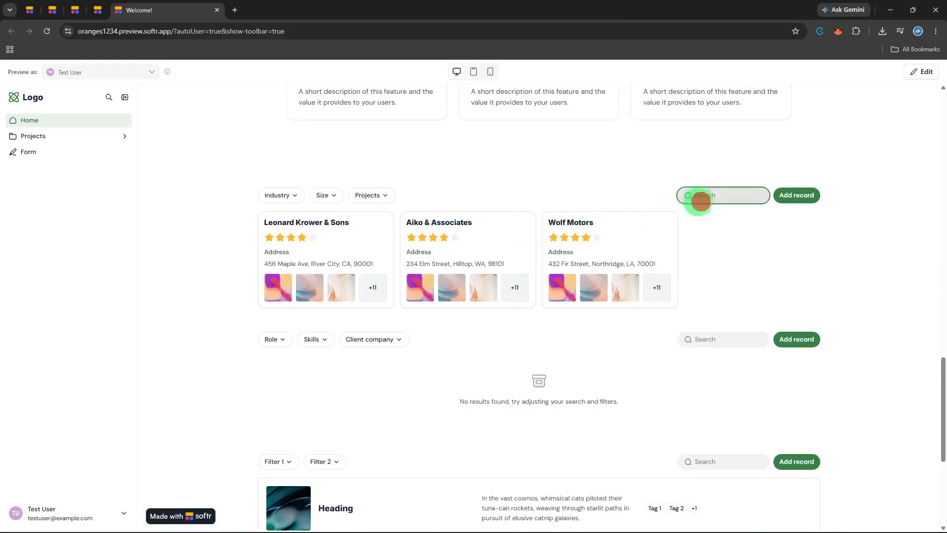
Step: Switch the preview to the tablet layout and review the feature cards and the company card grid
{"action": "left_click", "coordinate": [473, 73]}
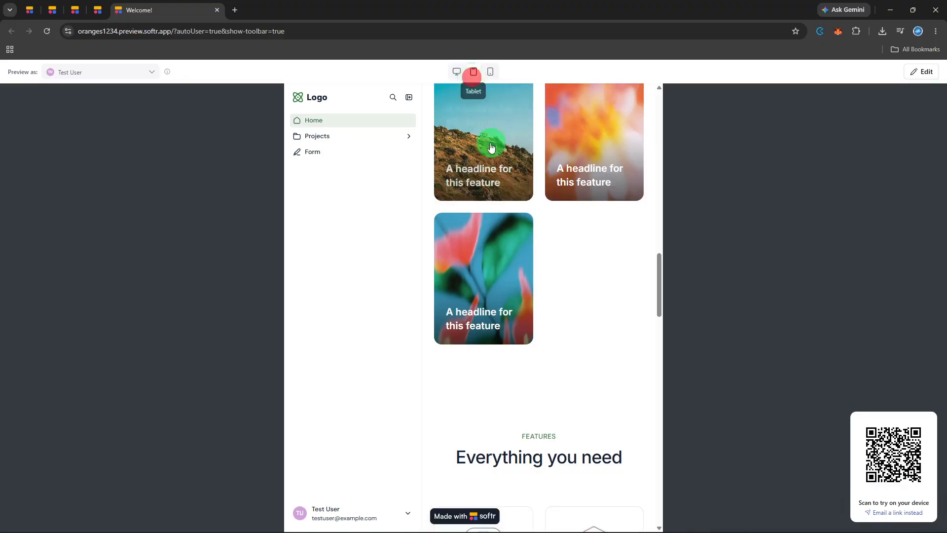
{"action": "scroll", "coordinate": [511, 222], "scroll_direction": "down", "scroll_amount": 3}
{"action": "scroll", "coordinate": [512, 218], "scroll_direction": "down", "scroll_amount": 10}
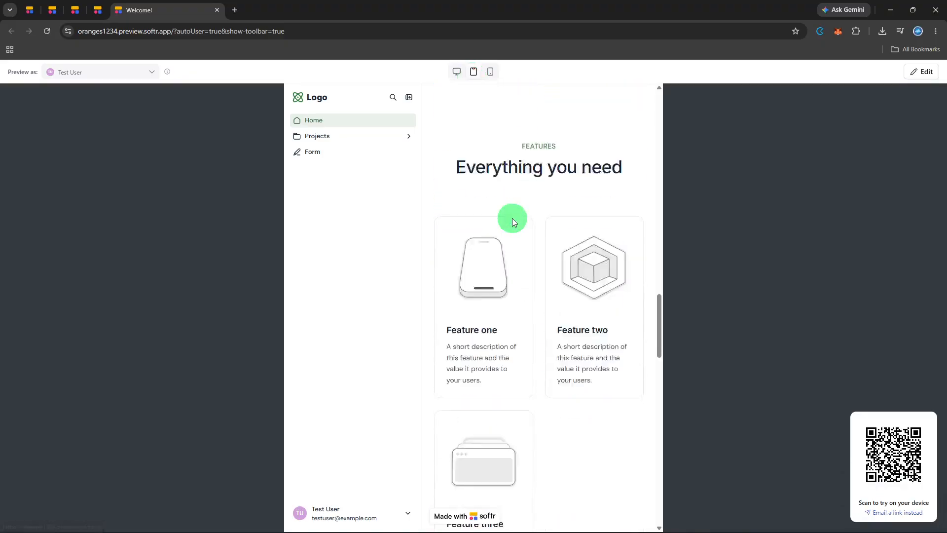
{"action": "scroll", "coordinate": [512, 218], "scroll_direction": "down", "scroll_amount": 3}
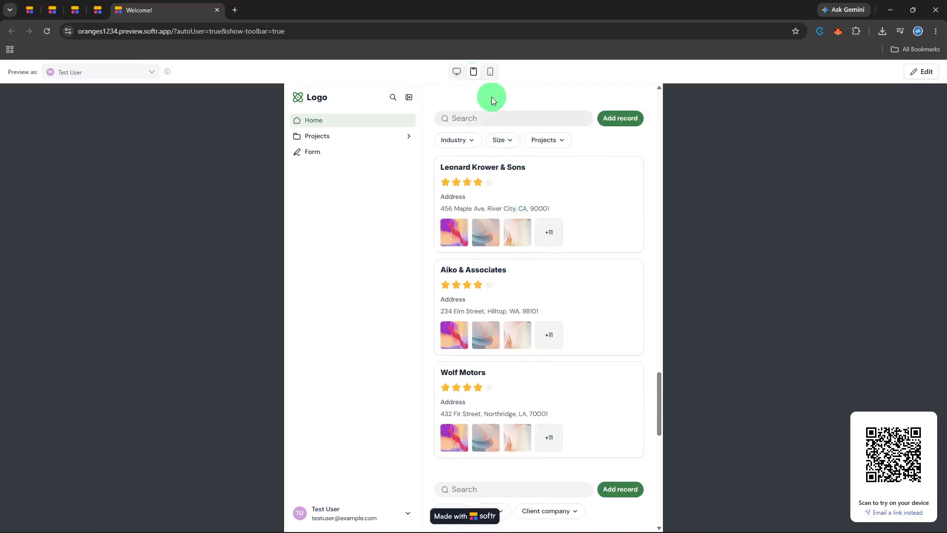
Step: Check the feature cards and company card grid in the mobile layout, and return the preview to desktop
{"action": "left_click", "coordinate": [490, 75]}
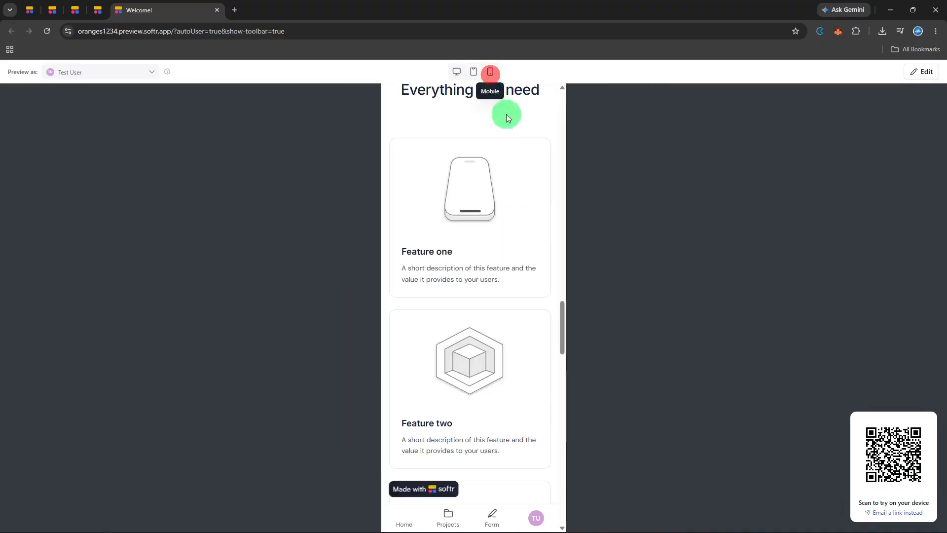
{"action": "scroll", "coordinate": [529, 258], "scroll_direction": "down", "scroll_amount": 4}
{"action": "scroll", "coordinate": [529, 257], "scroll_direction": "down", "scroll_amount": 7}
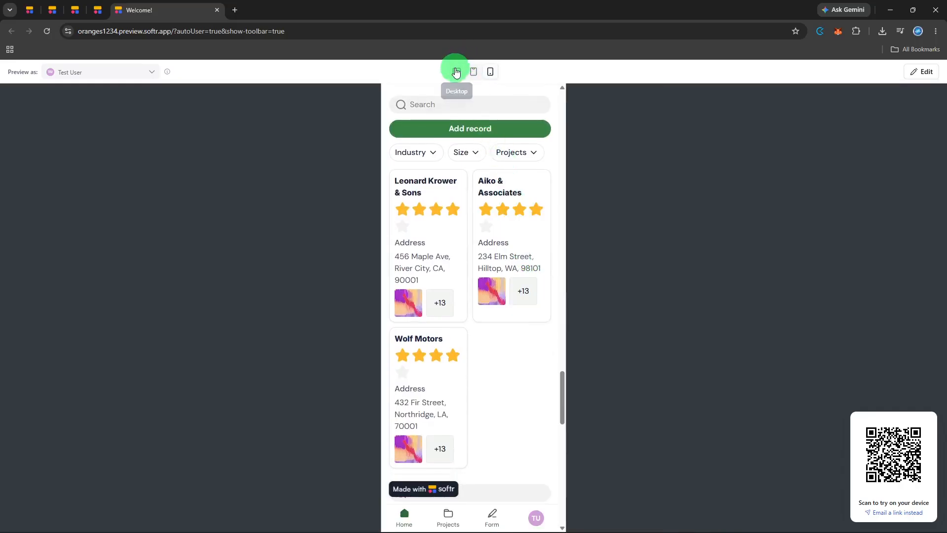
{"action": "left_click", "coordinate": [456, 72]}
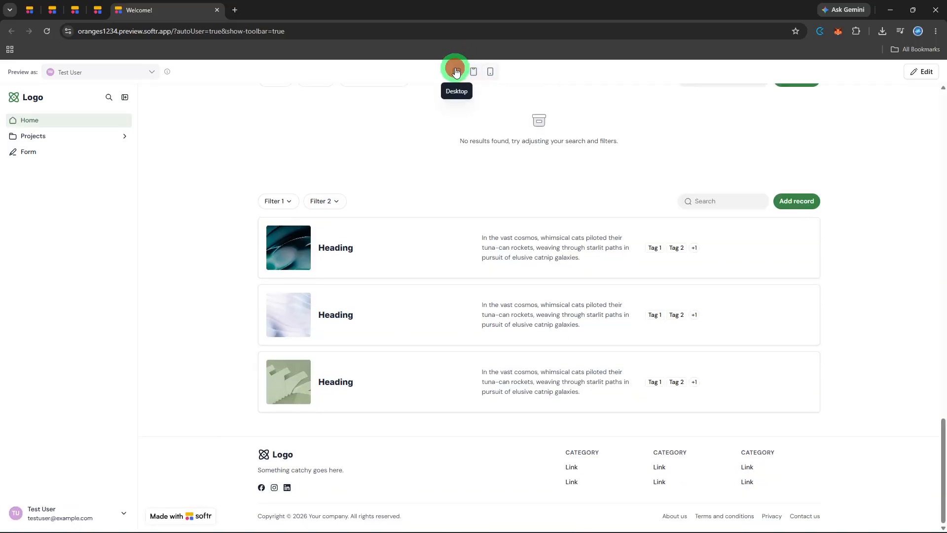